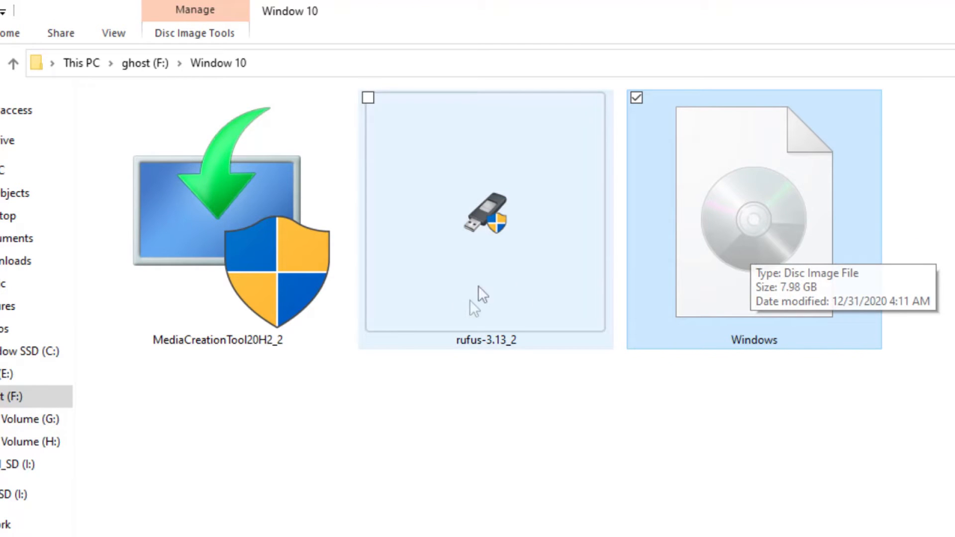
click(945, 201)
drag(901, 207, 248, 338)
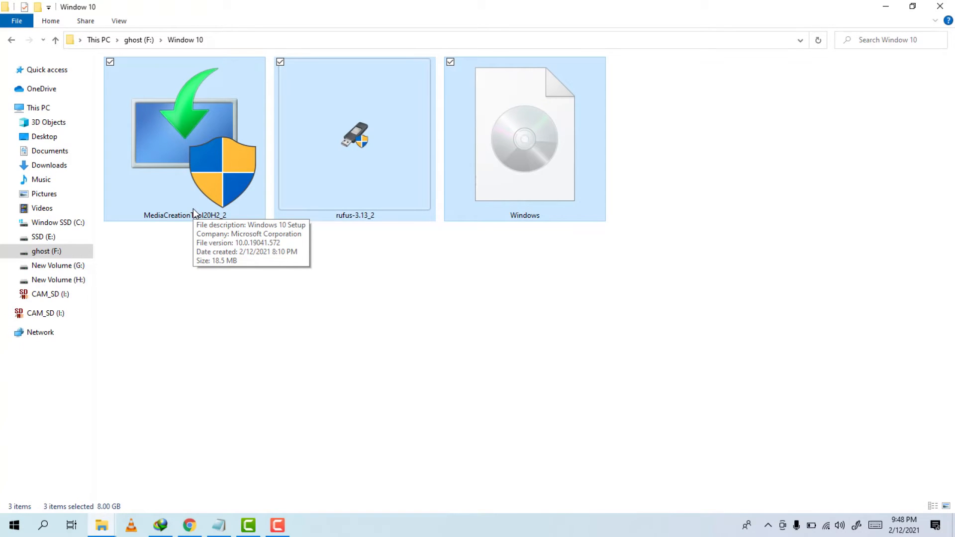
click(211, 294)
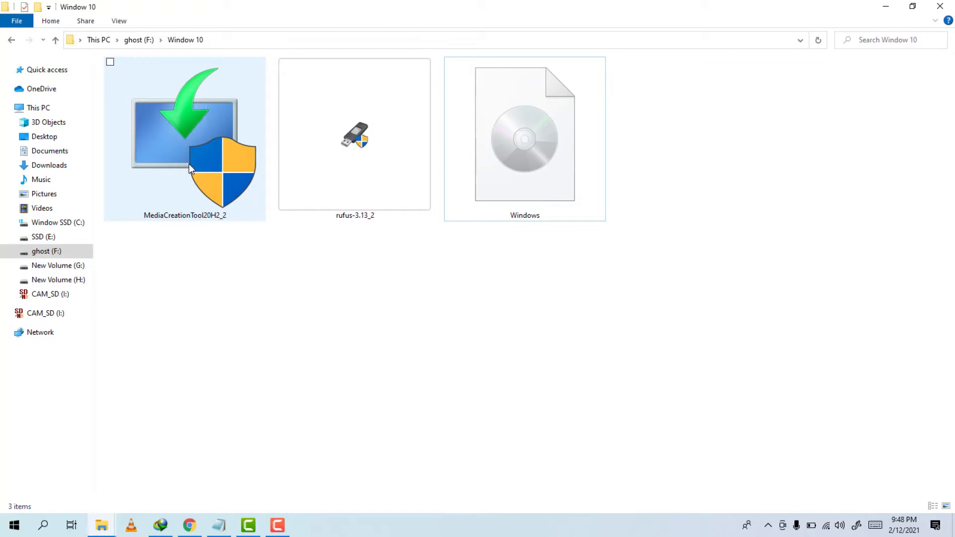
click(196, 115)
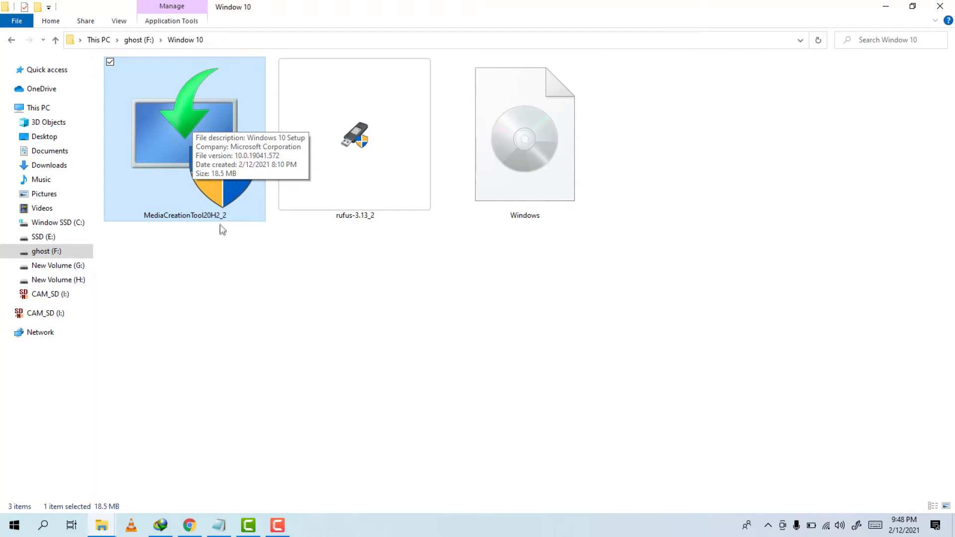
Step: Switch to Chrome and download the media creation tool from Microsoft's Download Windows 10 page
click(190, 526)
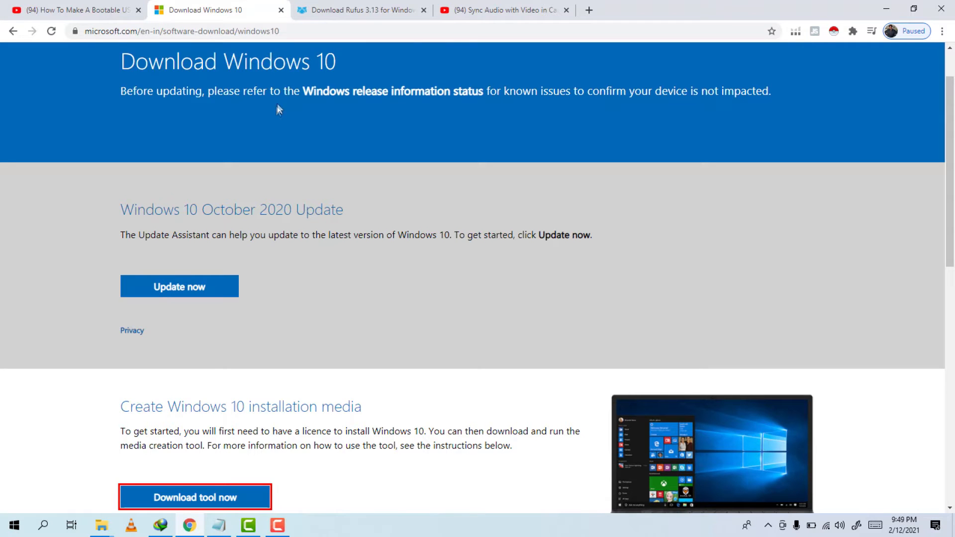
scroll(423, 164, down, 3)
scroll(422, 190, down, 2)
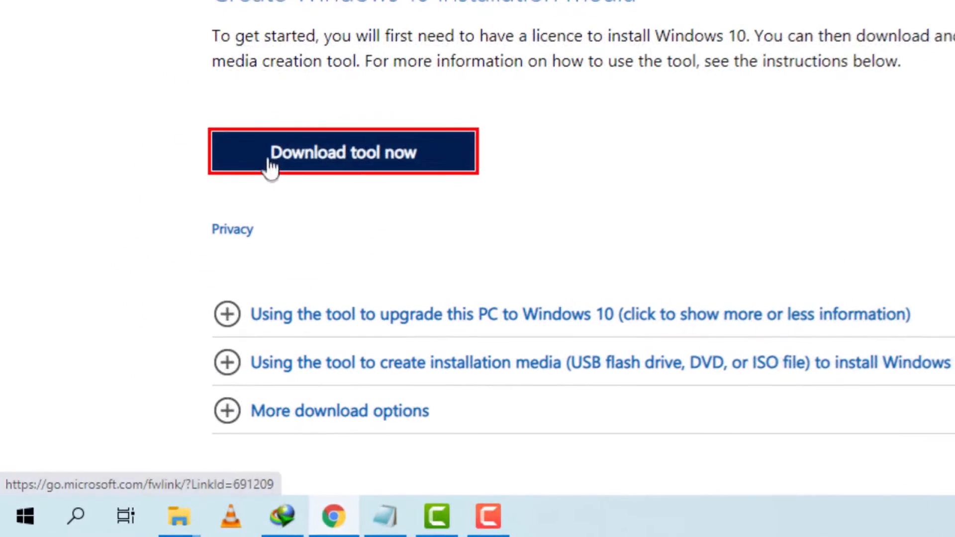
drag(154, 96, 521, 214)
key(Escape)
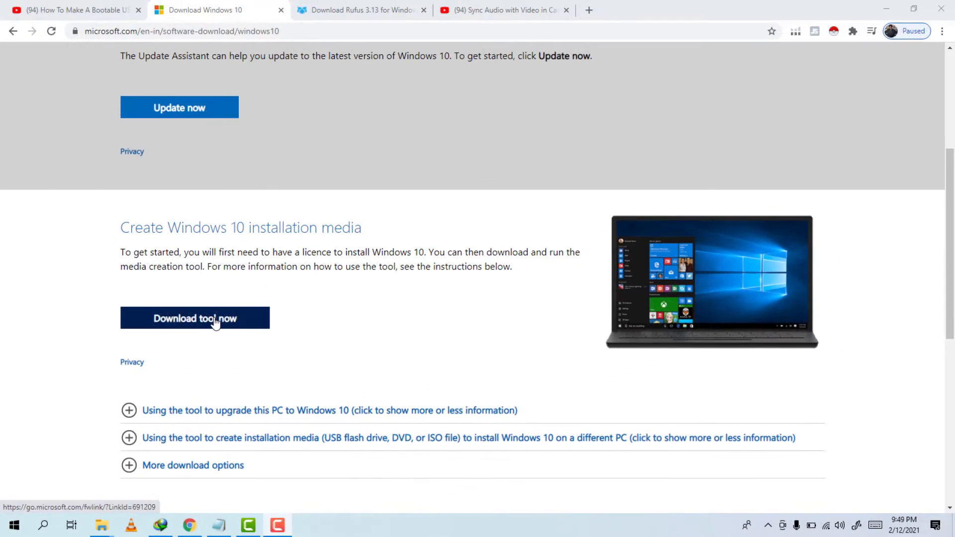
click(376, 153)
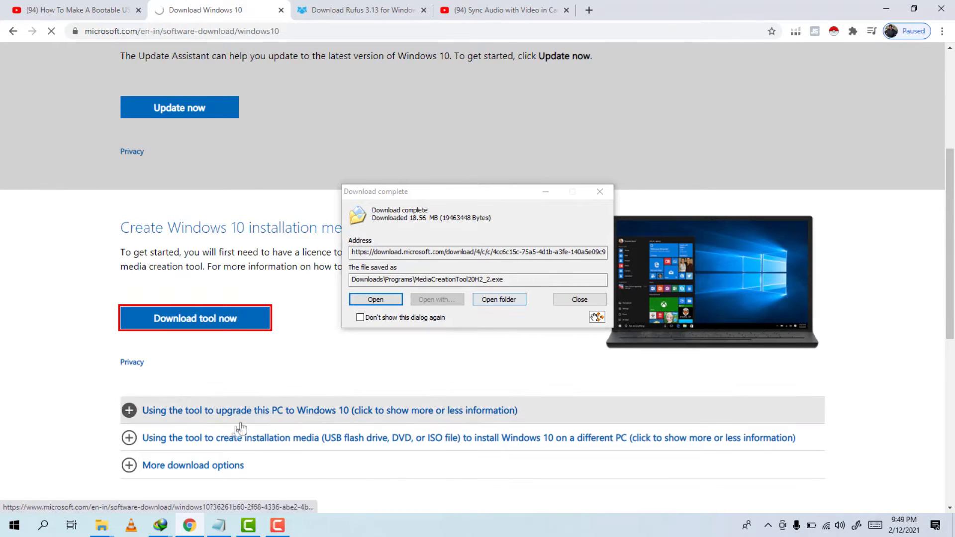
Step: Open the folder that holds the downloaded MediaCreationTool20H2_2.exe
key(ctrl+2)
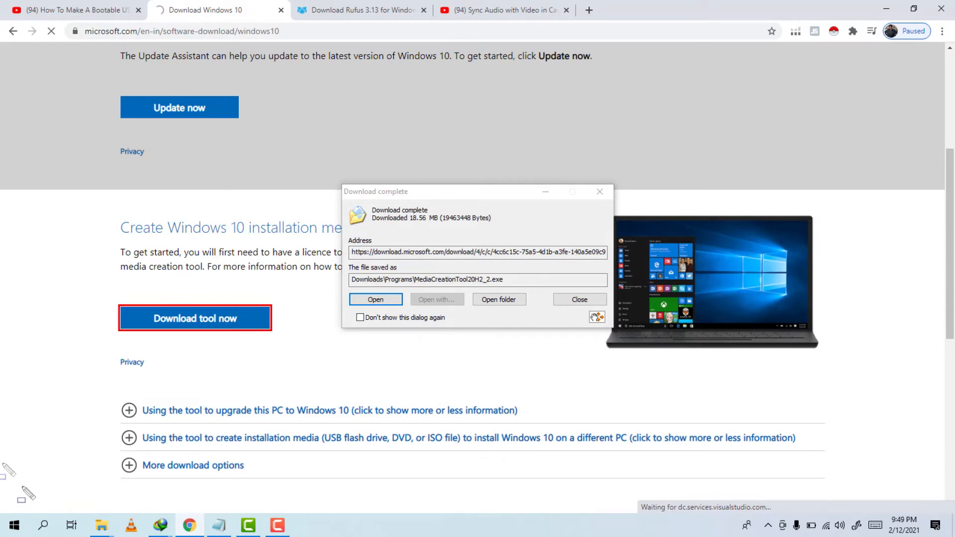
drag(7, 477, 183, 515)
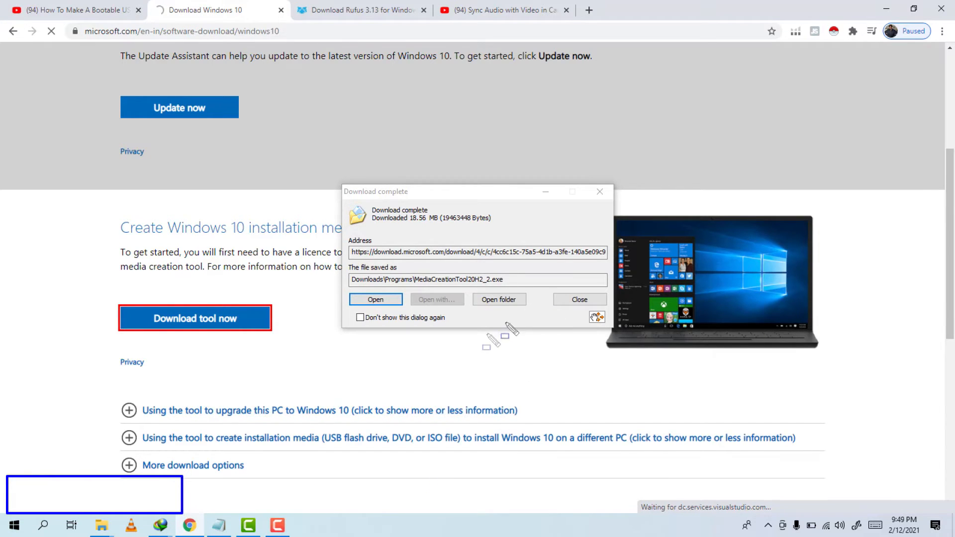
key(Escape)
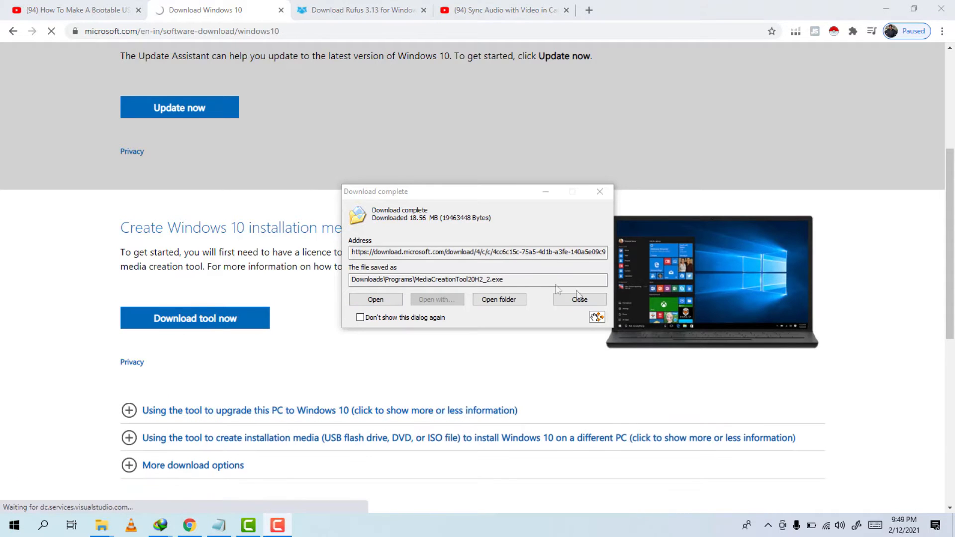
click(514, 300)
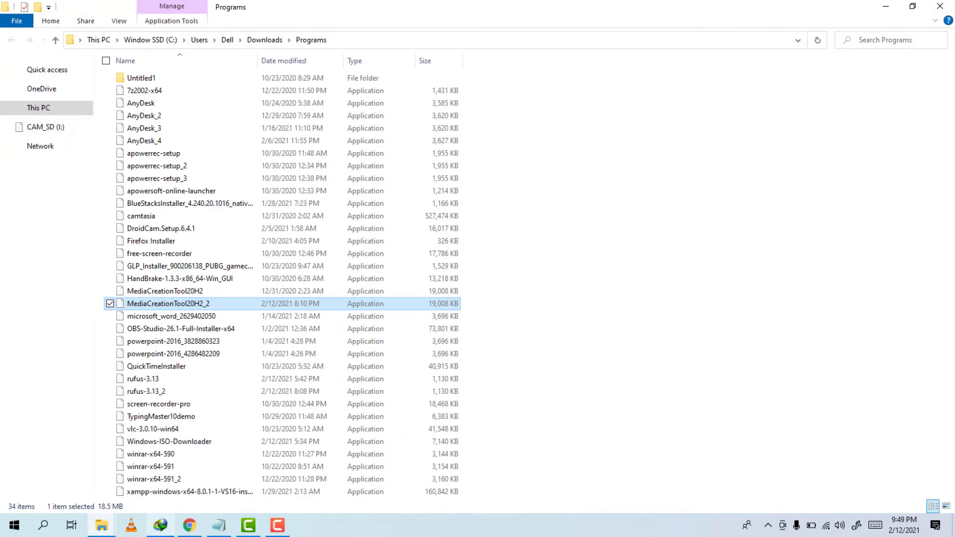
Step: Return to the Window 10 folder on the ghost (F:) drive and launch MediaCreationTool20H2_2
mouse_move(102, 523)
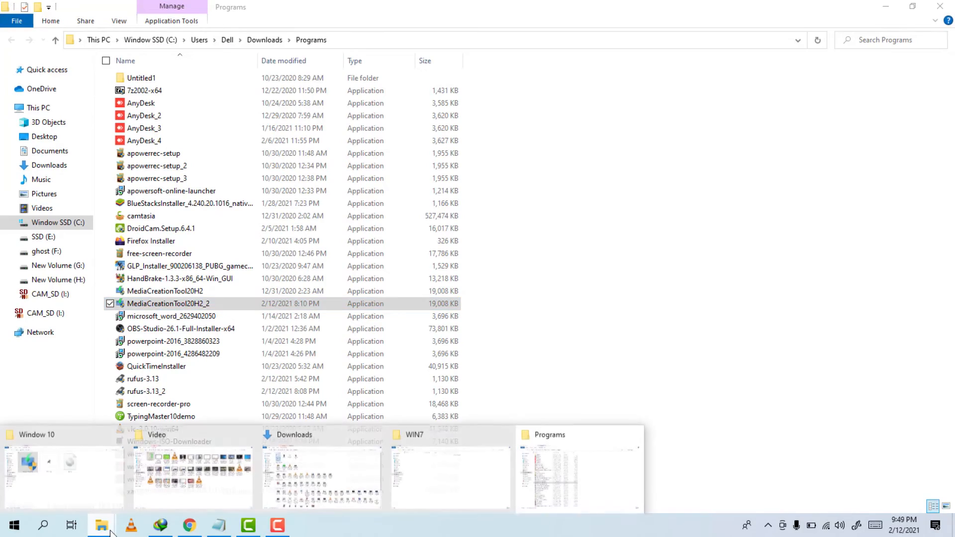
click(125, 487)
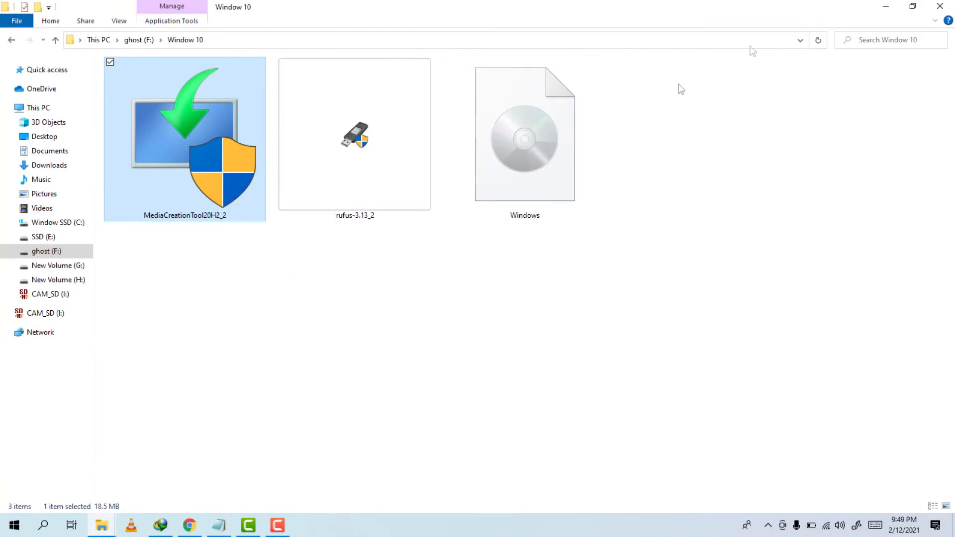
click(258, 318)
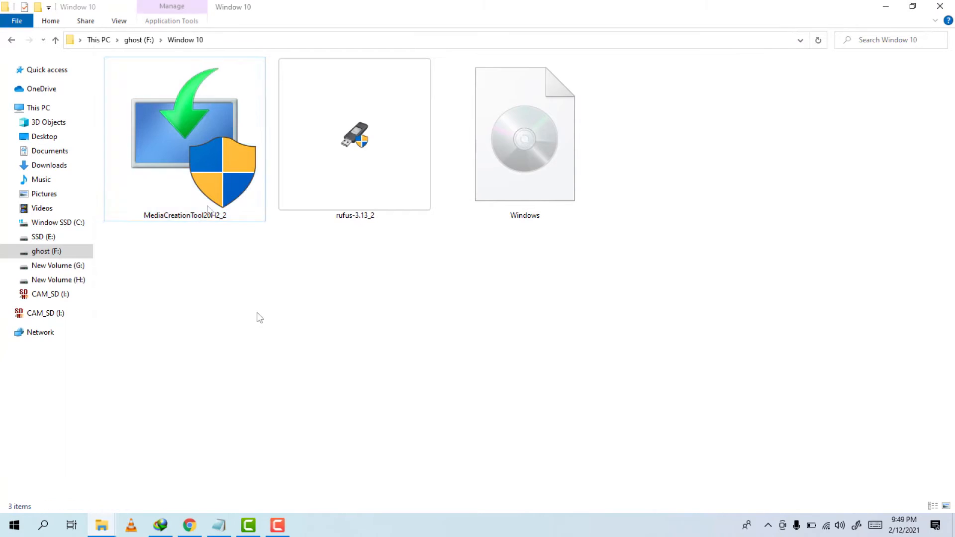
click(188, 113)
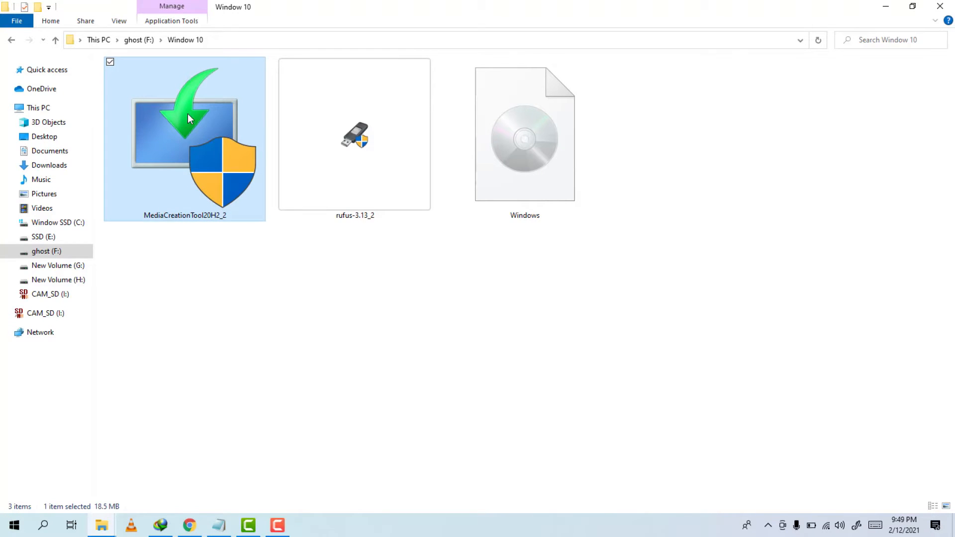
right_click(187, 114)
click(184, 139)
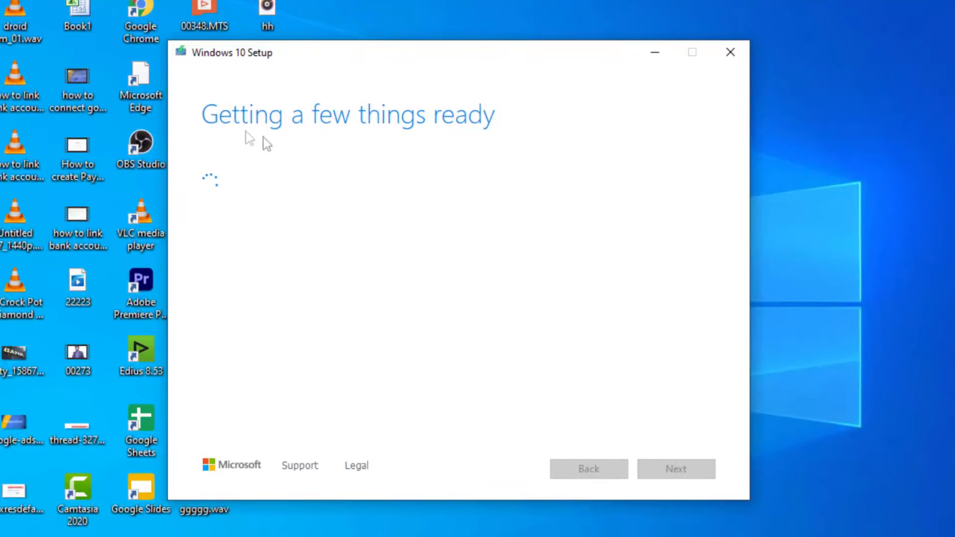
Step: Look through the Microsoft software license terms for the Media Creation Tool and accept them
drag(230, 115, 542, 168)
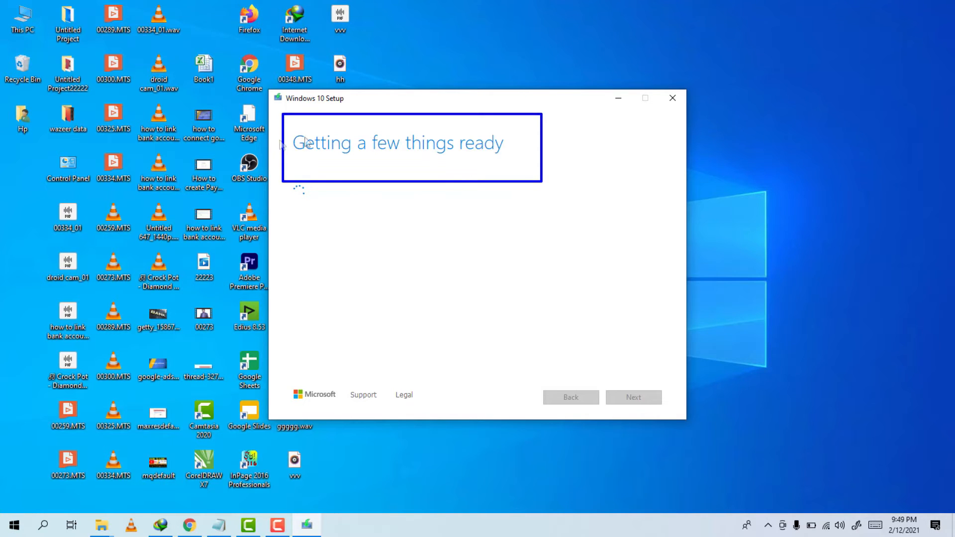
mouse_move(283, 121)
mouse_down()
mouse_move(454, 325)
mouse_move(634, 421)
mouse_move(696, 424)
mouse_move(684, 423)
mouse_up()
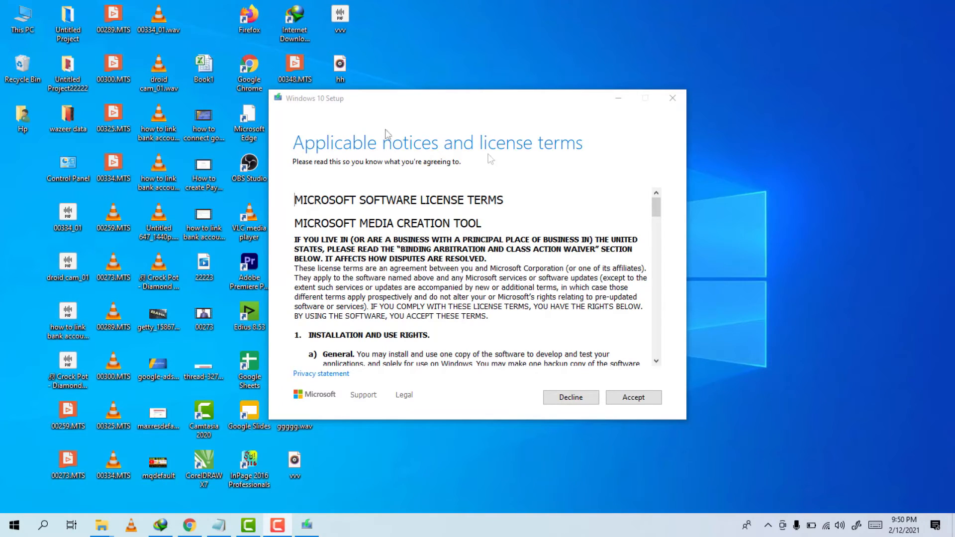
scroll(640, 263, down, 5)
scroll(492, 252, down, 3)
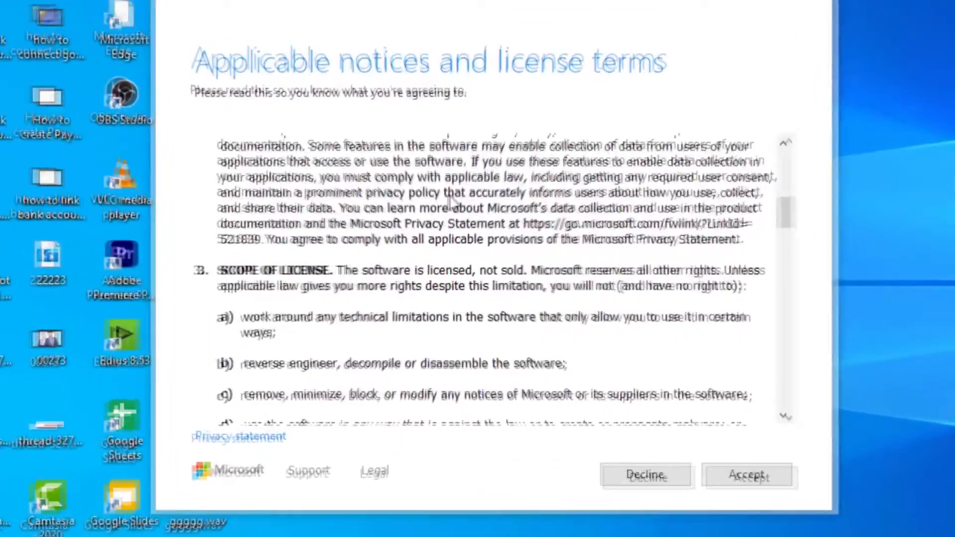
scroll(478, 233, up, 2)
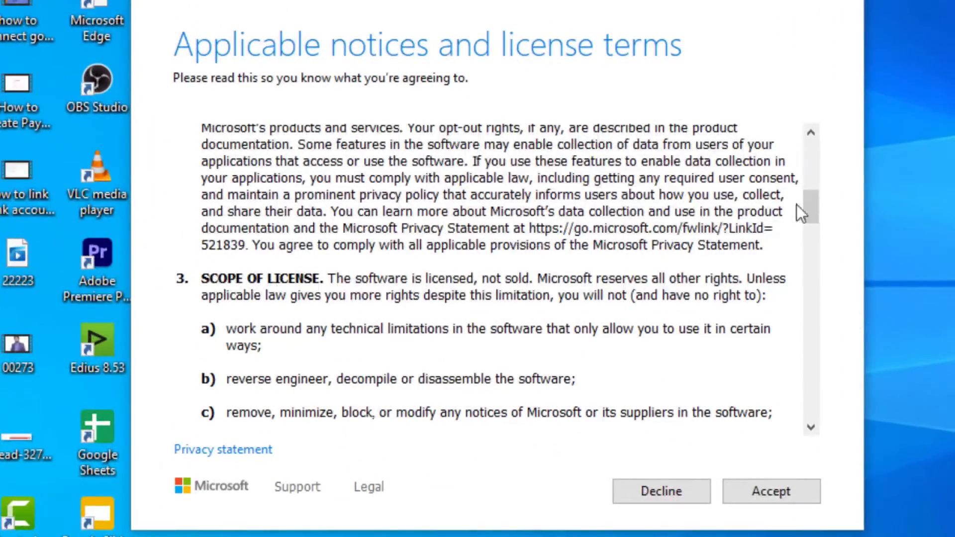
click(807, 497)
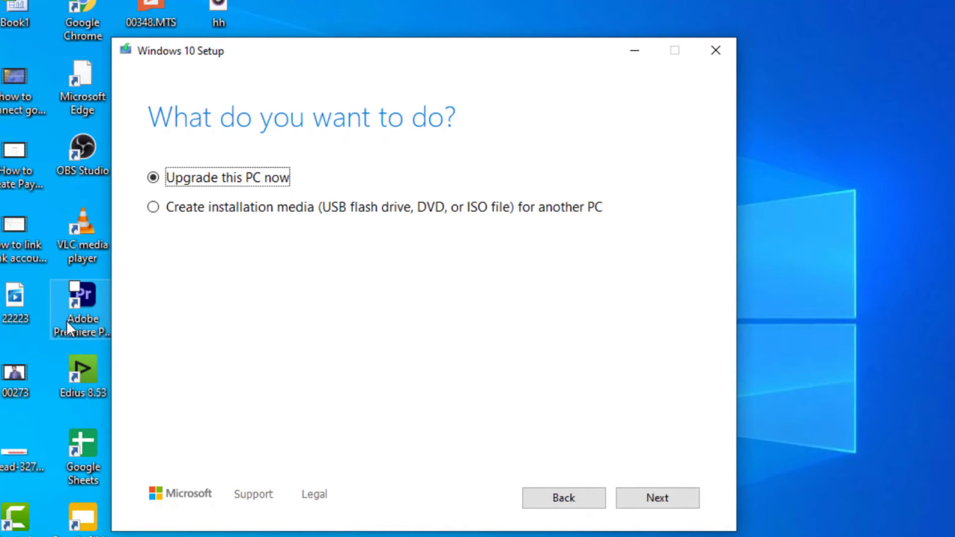
Step: Choose to create installation media (USB flash drive, DVD, or ISO file) for another PC and continue
mouse_move(120, 137)
mouse_down()
mouse_move(219, 193)
mouse_move(341, 196)
mouse_up()
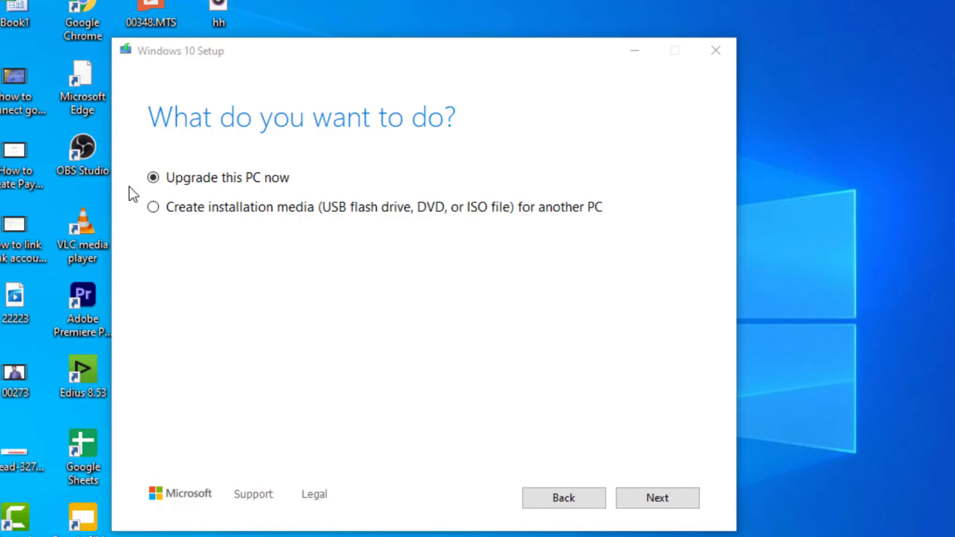
mouse_move(129, 190)
mouse_down()
mouse_move(284, 219)
mouse_move(561, 215)
mouse_move(631, 230)
mouse_up()
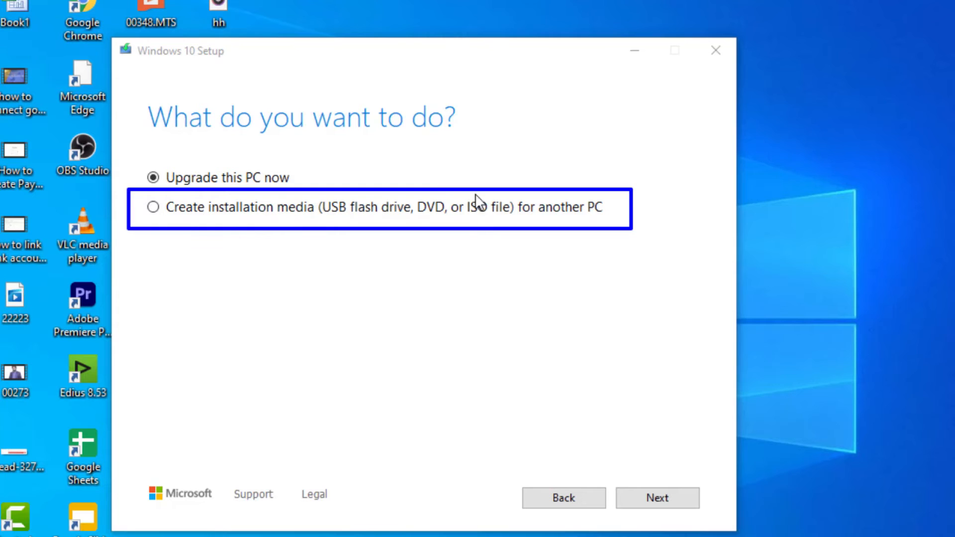
key(Escape)
click(154, 211)
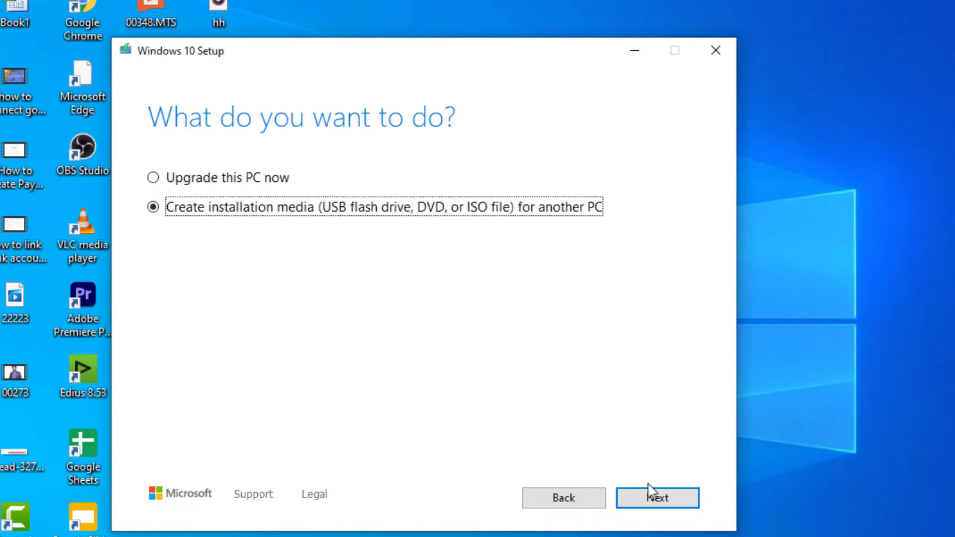
click(656, 496)
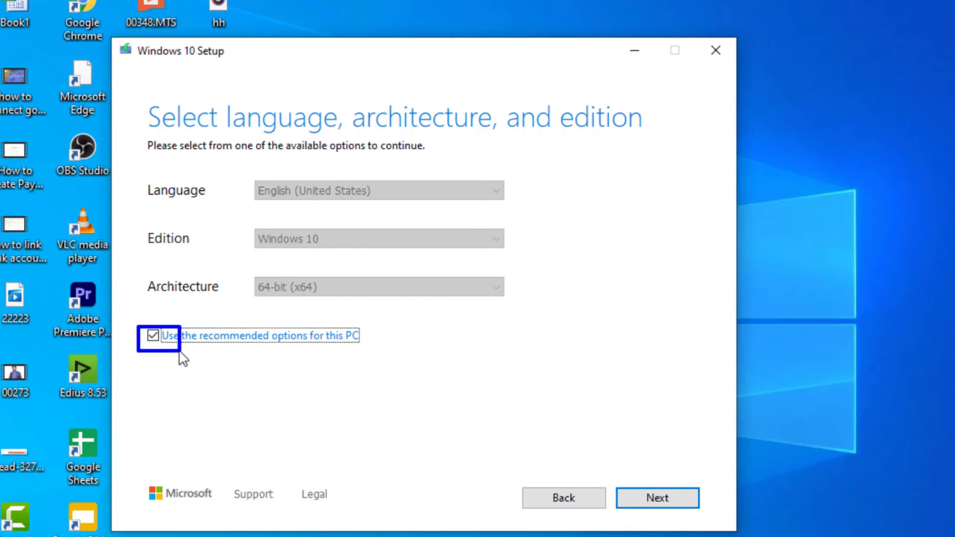
Step: Turn off the recommended options for this PC, check the language choices, and select Windows 10 as the edition
click(153, 337)
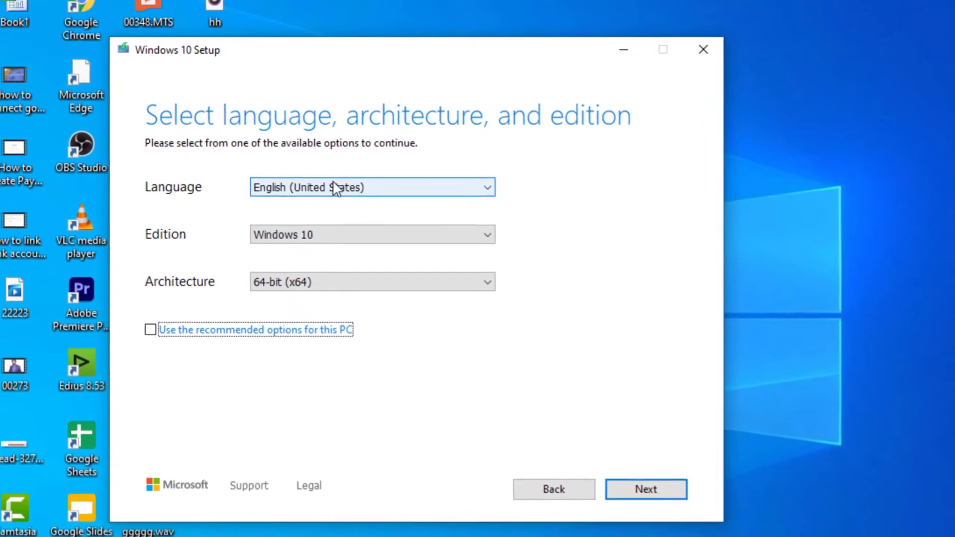
click(384, 187)
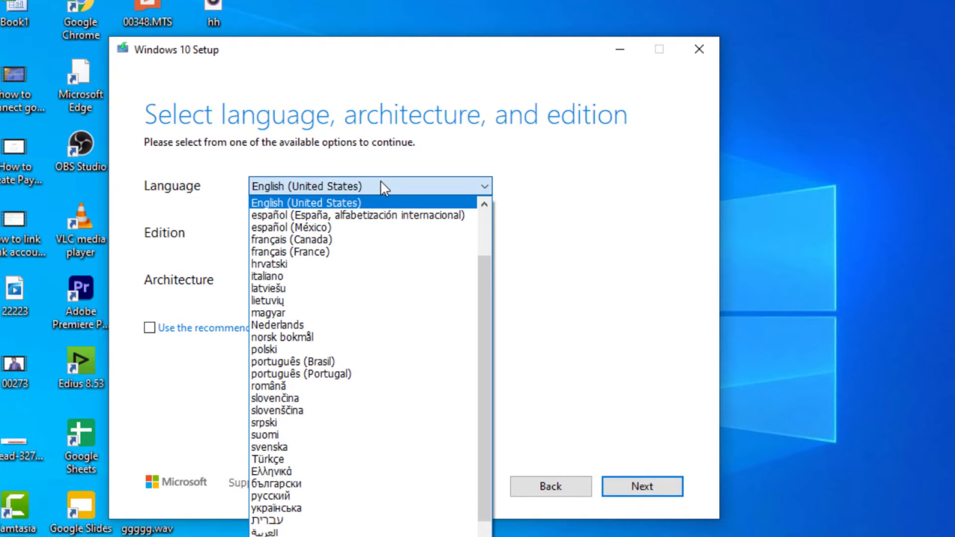
click(384, 187)
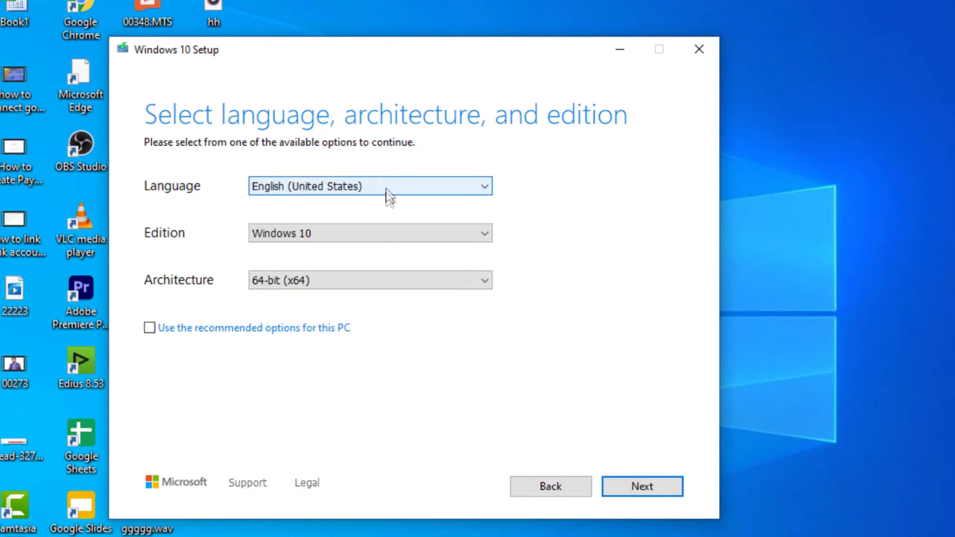
click(393, 232)
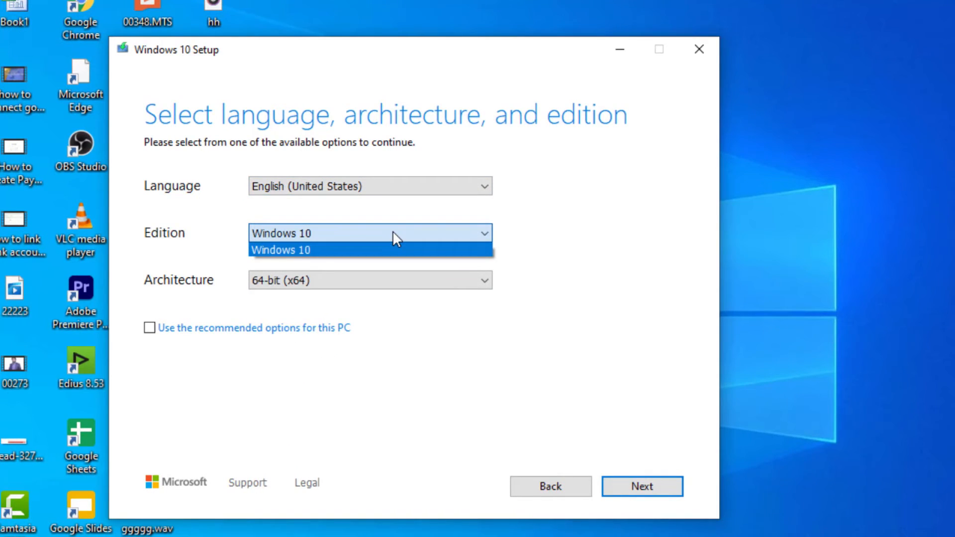
click(383, 259)
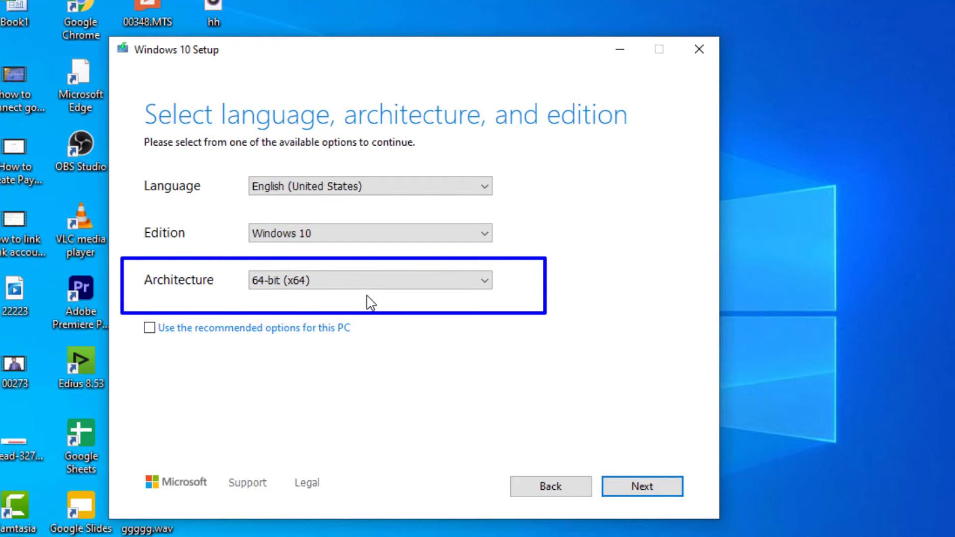
Step: Set the architecture to Both and continue to the media selection
click(403, 284)
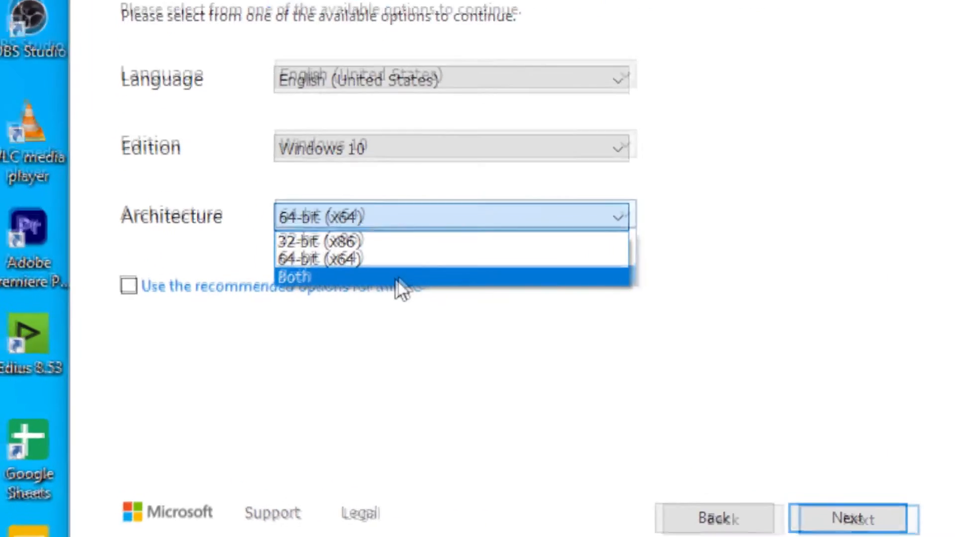
click(298, 322)
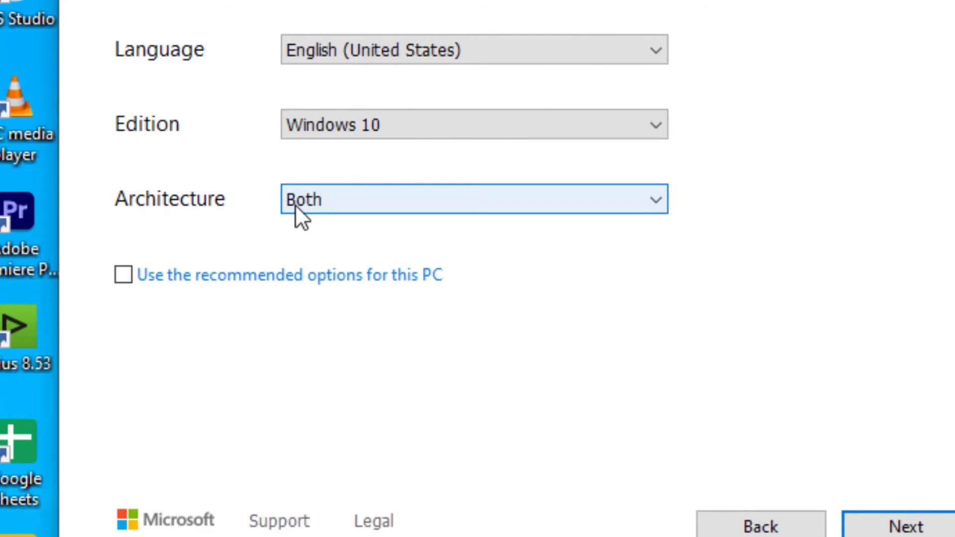
click(907, 527)
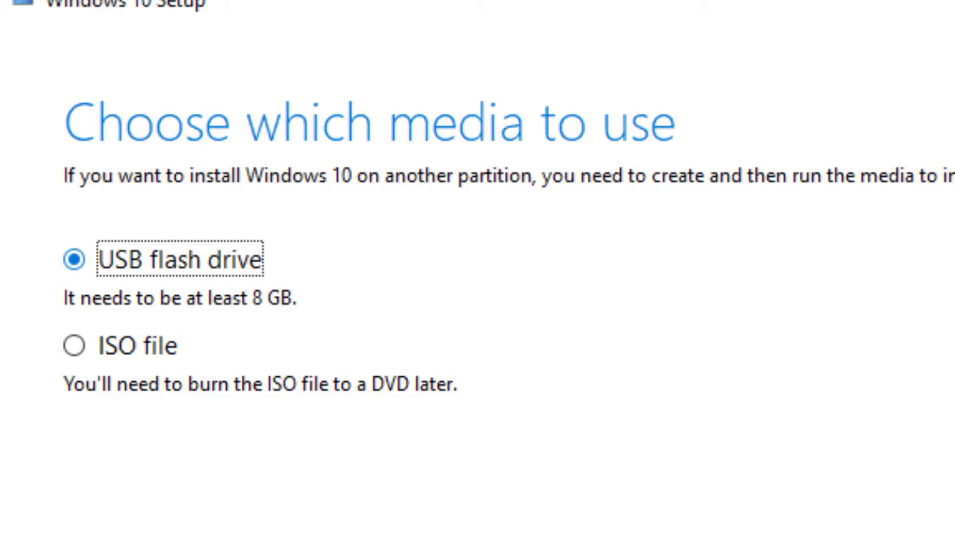
Step: Choose ISO file as the media and continue to the selection of its save path
click(65, 350)
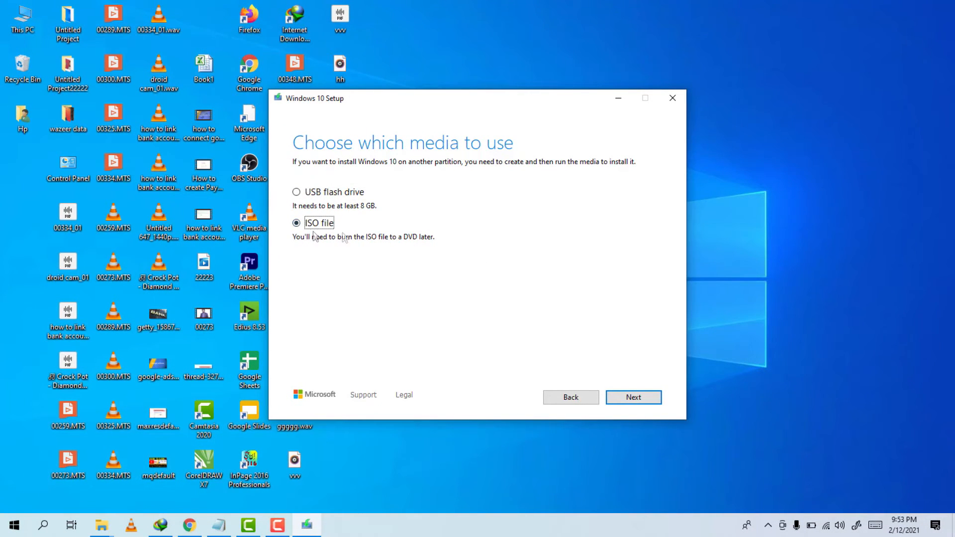
click(641, 398)
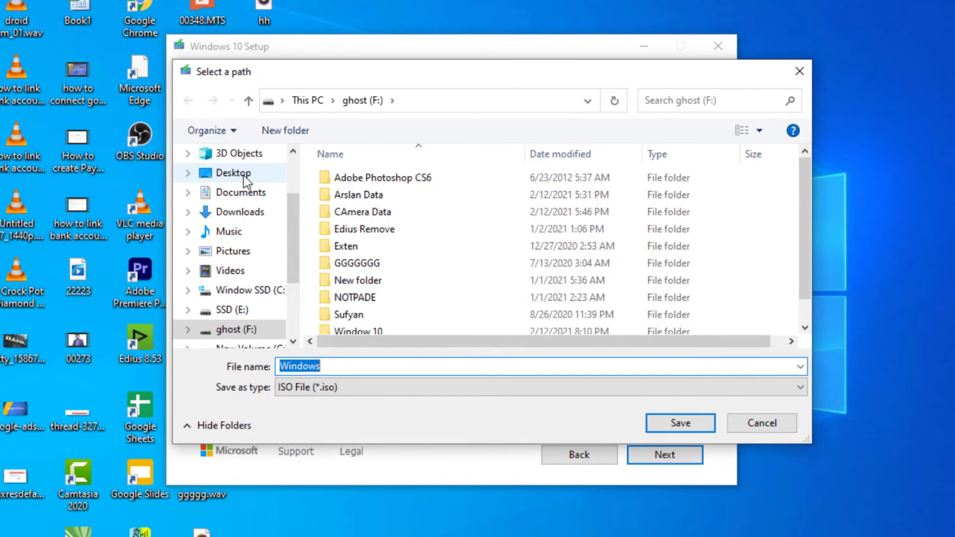
Step: Save the ISO file as Windows on the Desktop and let the Windows 10 download start
click(251, 175)
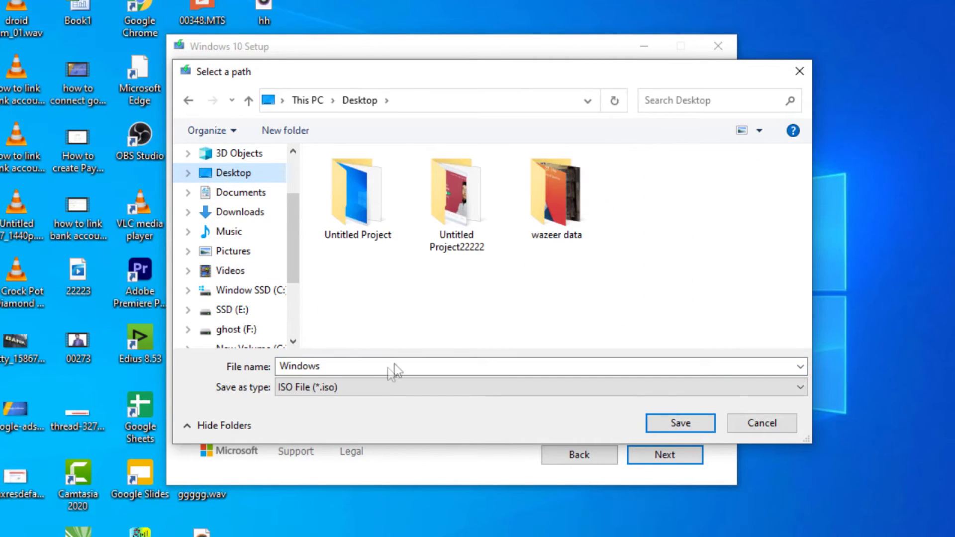
click(673, 424)
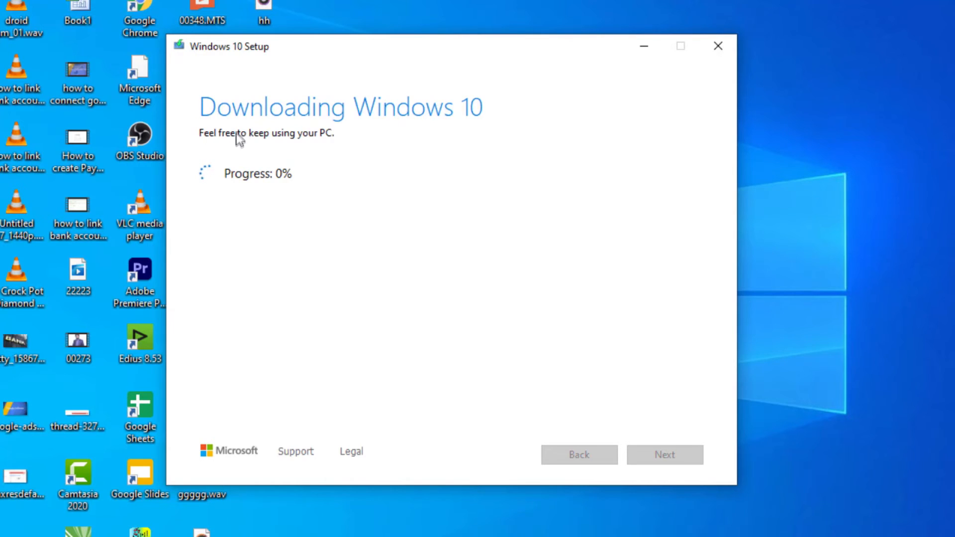
drag(182, 82, 516, 230)
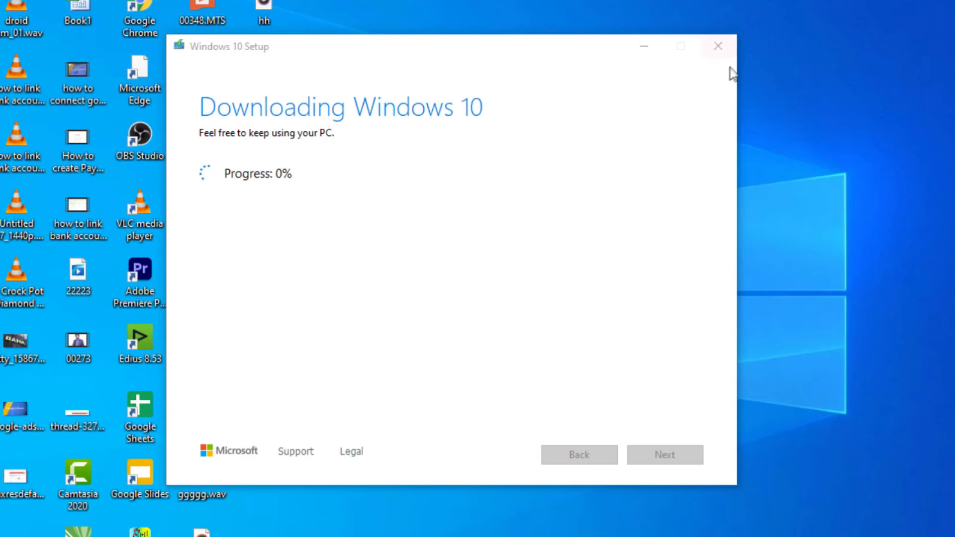
Step: Quit the Windows 10 setup, switch to the Window 10 folder in File Explorer, and select the rufus-3.13_2 file
click(717, 47)
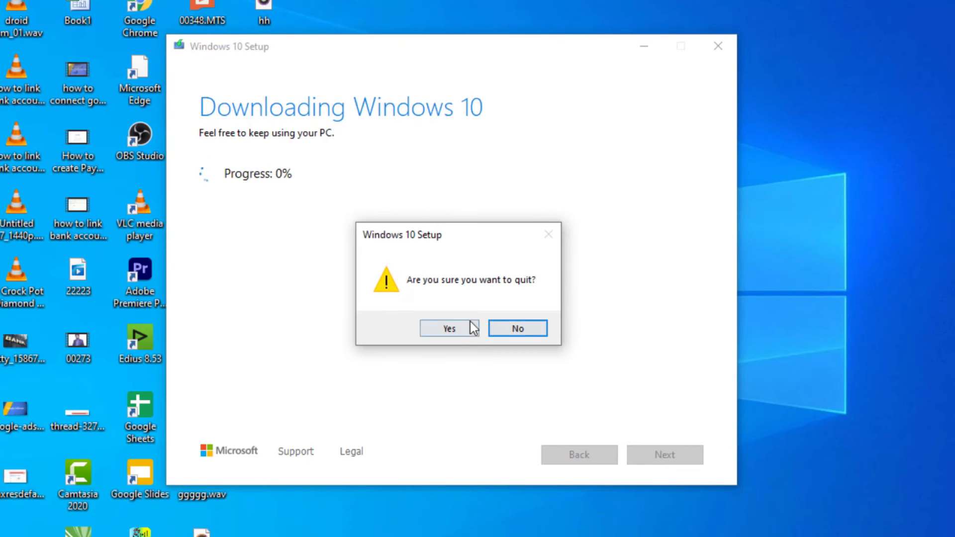
click(456, 330)
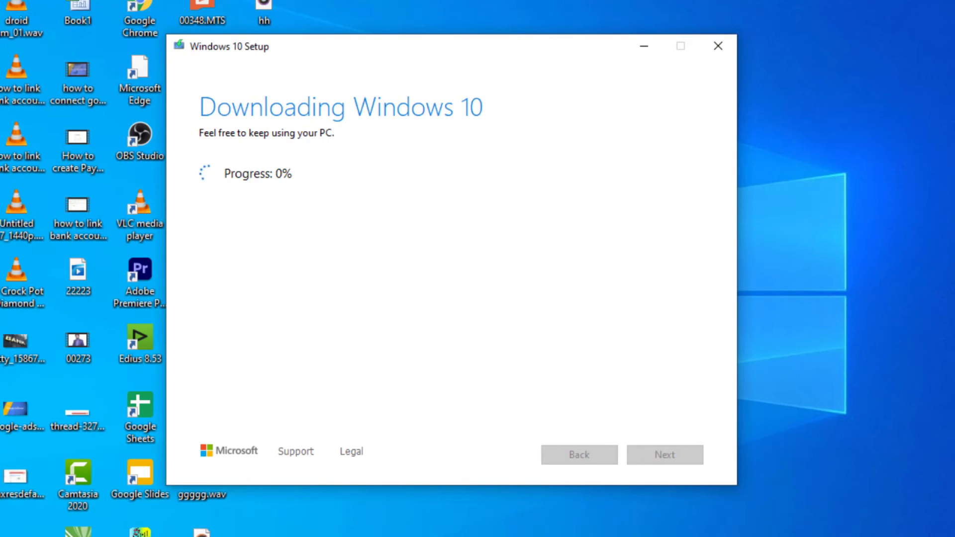
click(102, 526)
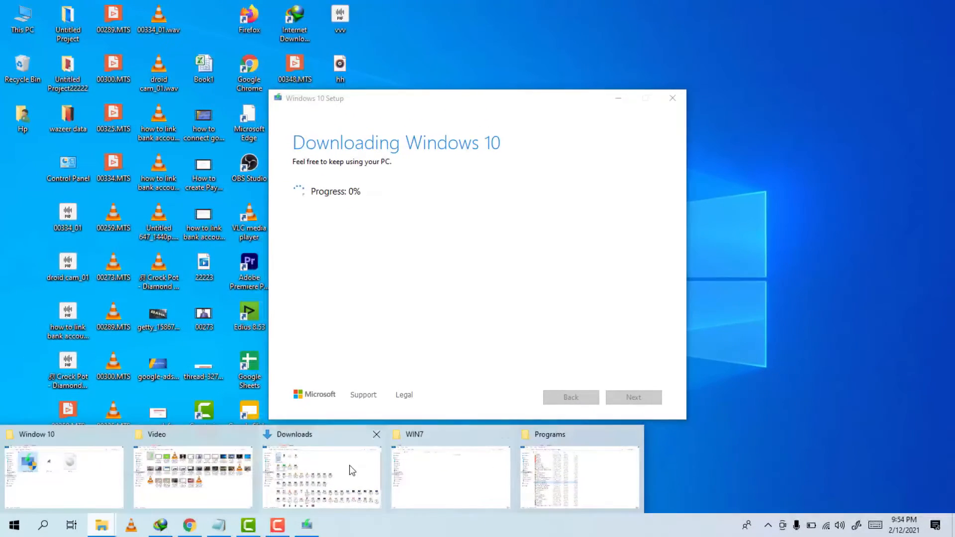
click(427, 465)
drag(589, 300, 552, 143)
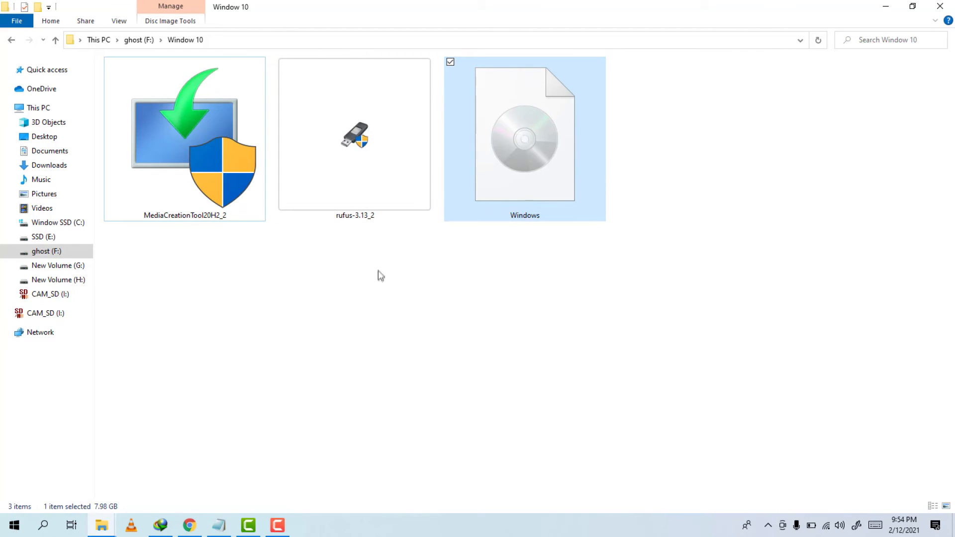
drag(378, 282, 342, 125)
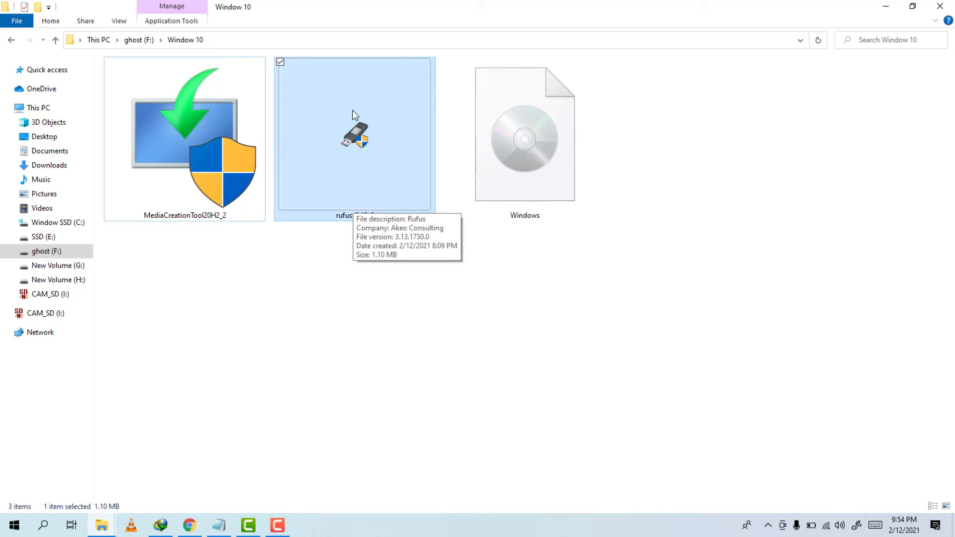
Step: Switch to Chrome, download the latest version of Rufus from FileHippo, and return to the Window 10 folder with the download notice closed
click(190, 525)
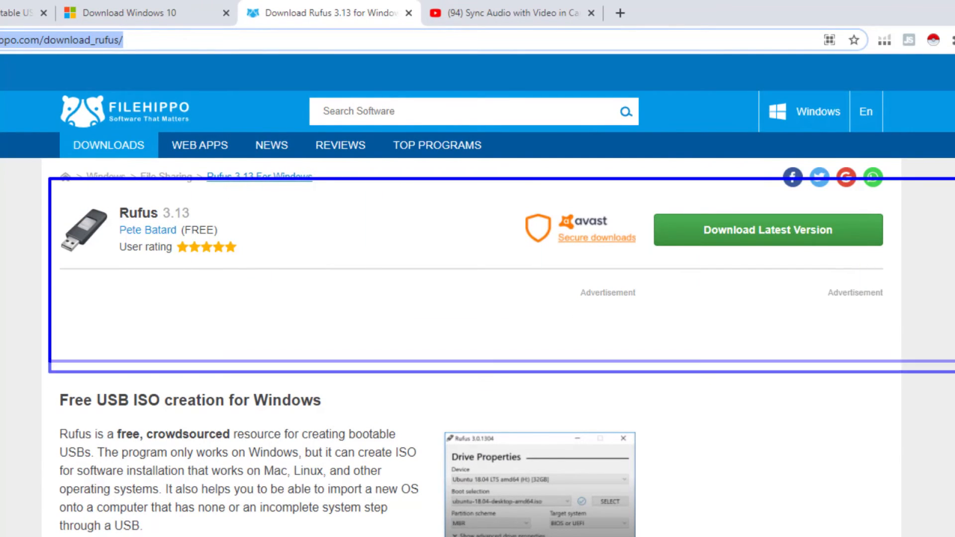
click(389, 248)
click(783, 224)
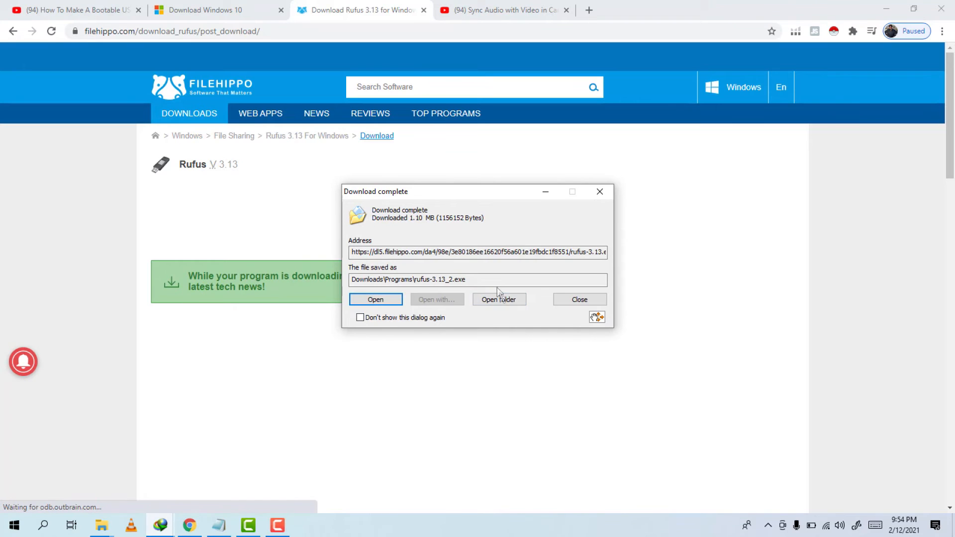
click(102, 525)
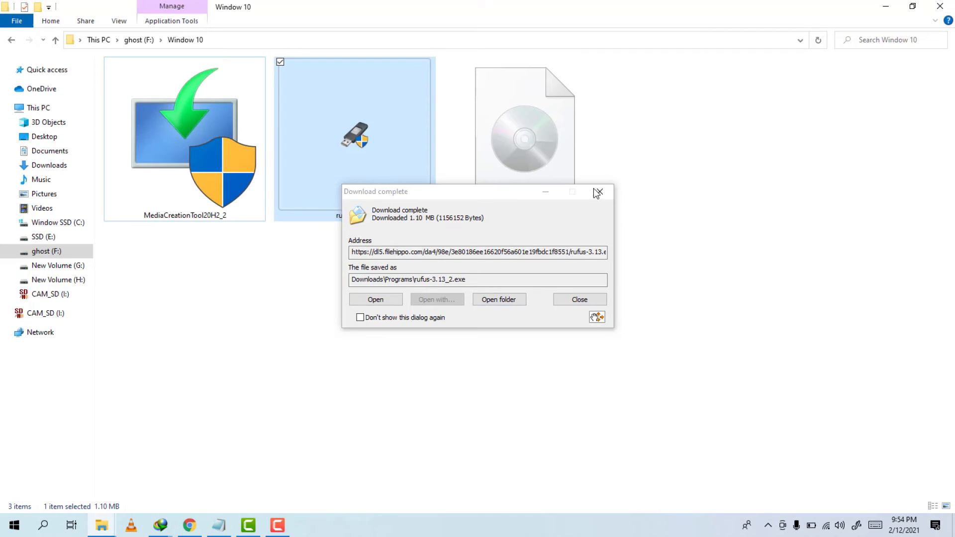
click(598, 192)
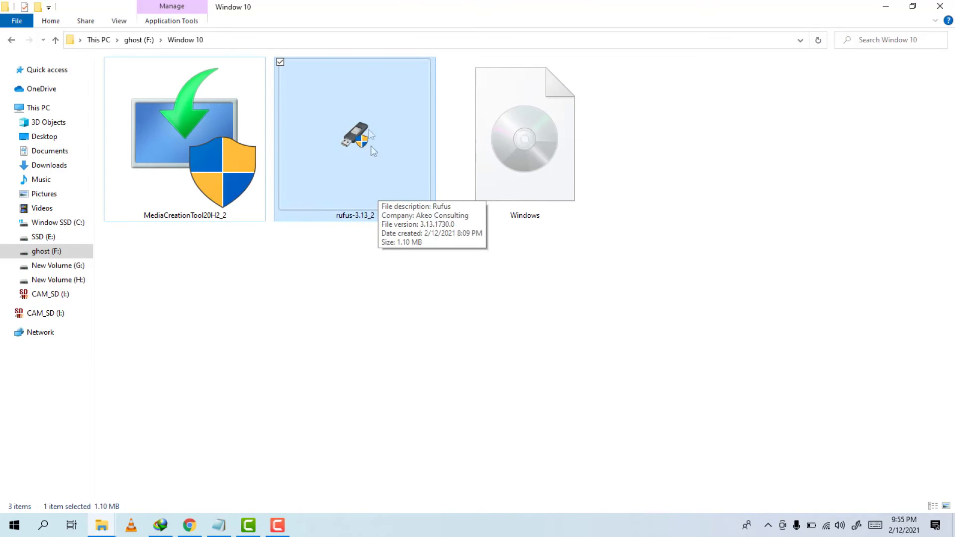
Step: Launch rufus-3.13_2 from the Window 10 folder
click(409, 287)
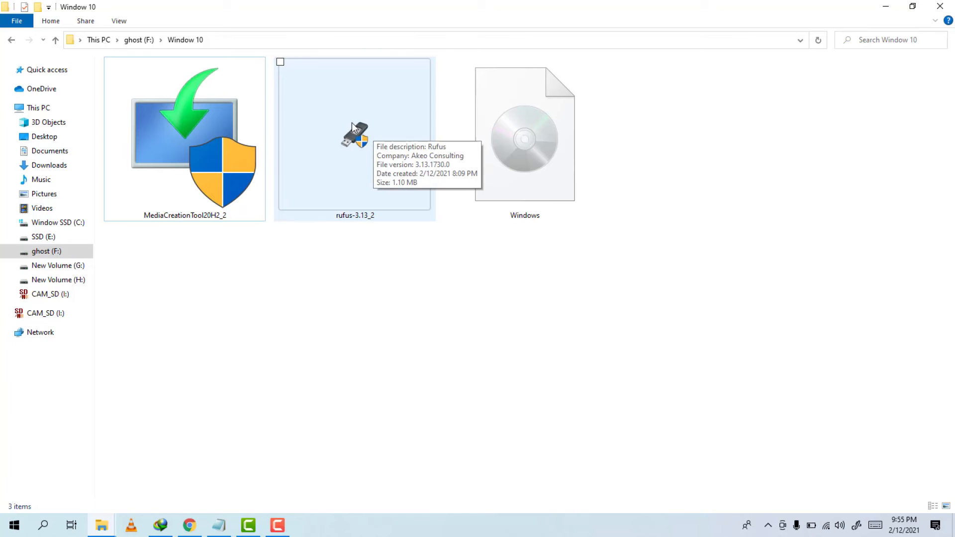
right_click(352, 127)
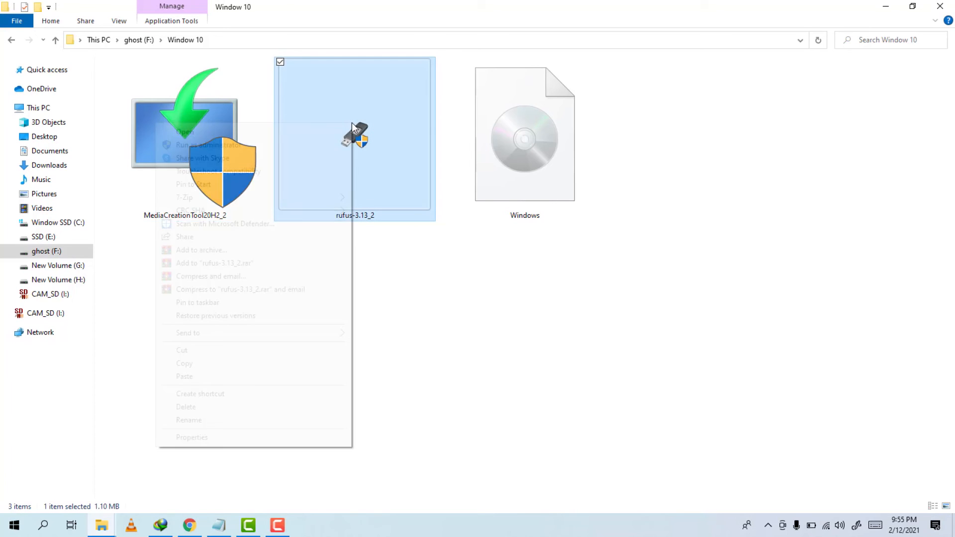
click(319, 132)
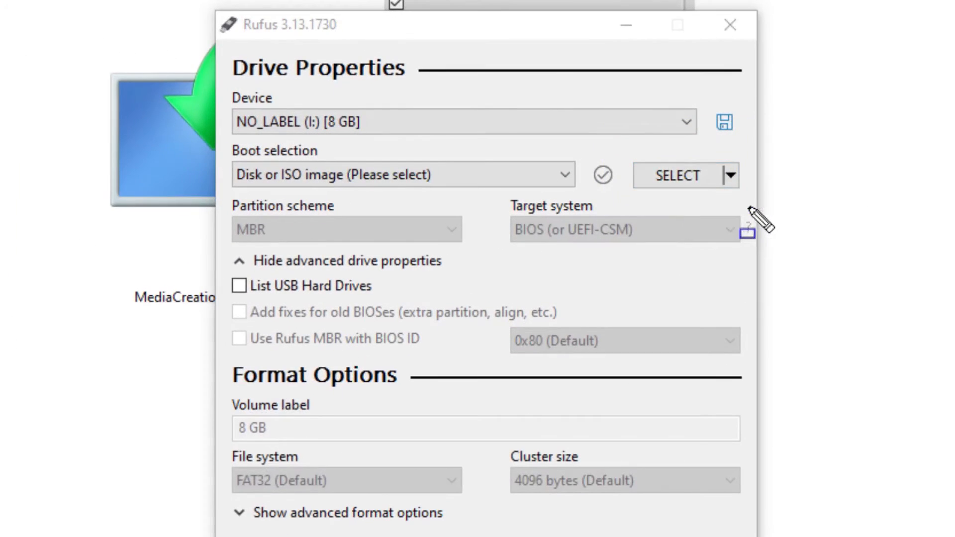
Step: Load the 7601.24214.180801-1700.win7sp1_ldr_escrow_CLIENT_ULTIMATE_x64FRE ISO image from the Desktop as the boot selection
click(668, 174)
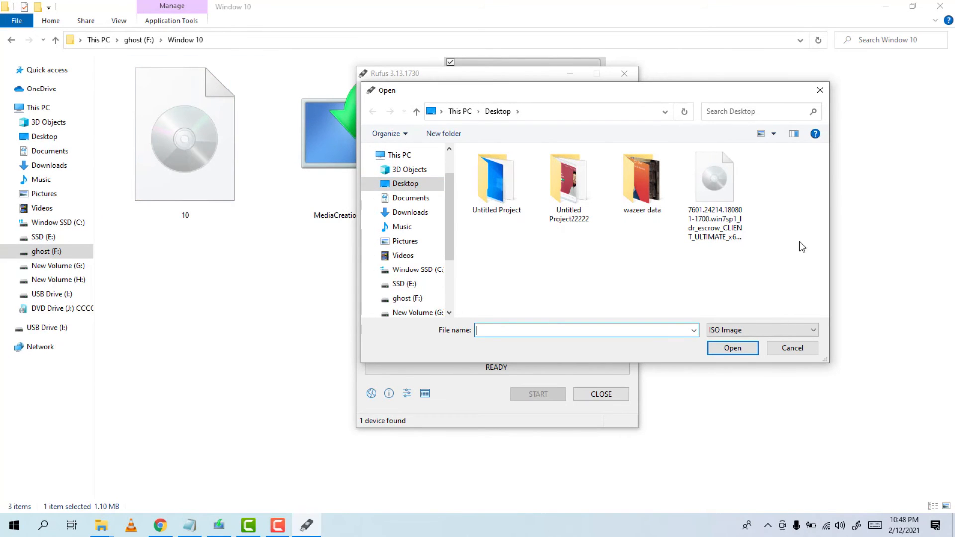
click(715, 187)
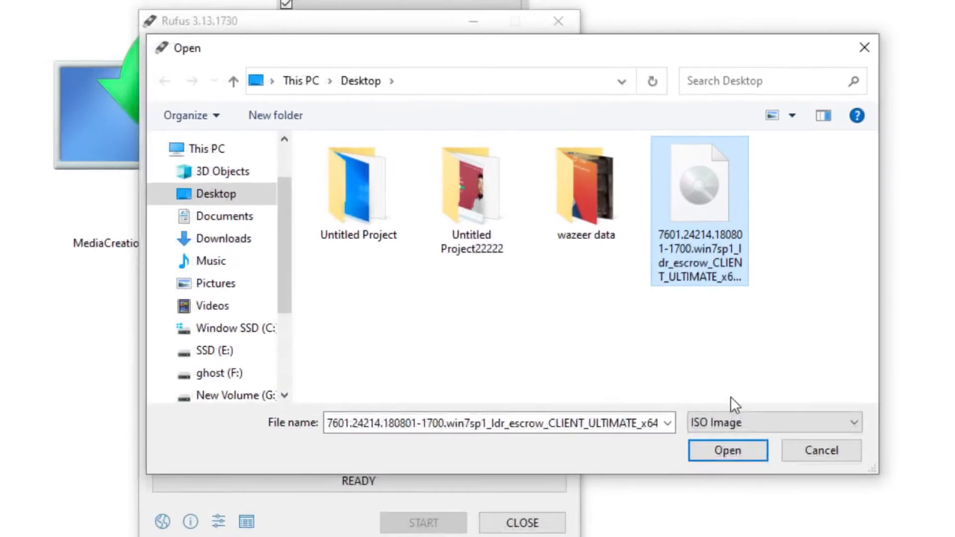
click(726, 449)
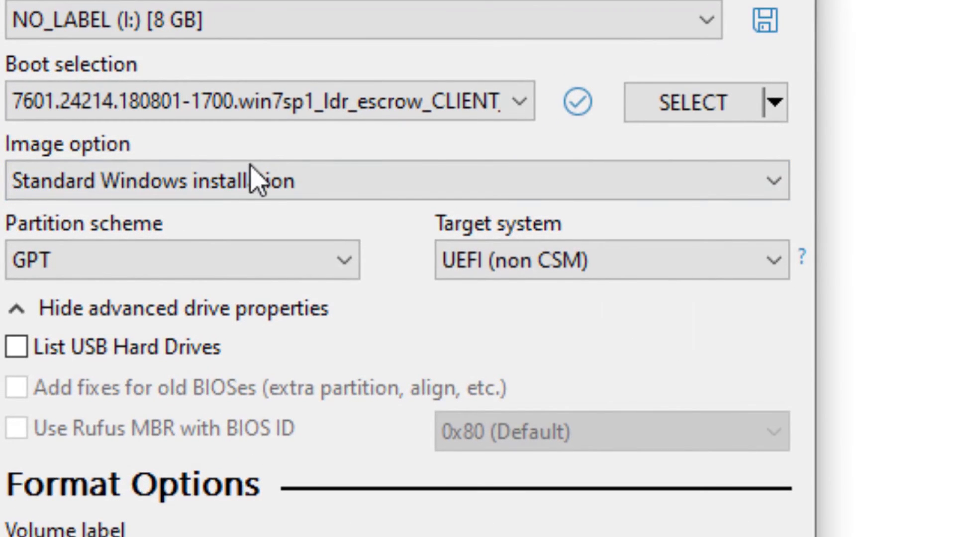
Step: Keep Standard Windows installation as the image option and start writing the USB drive, accepting that all its data is erased
click(265, 186)
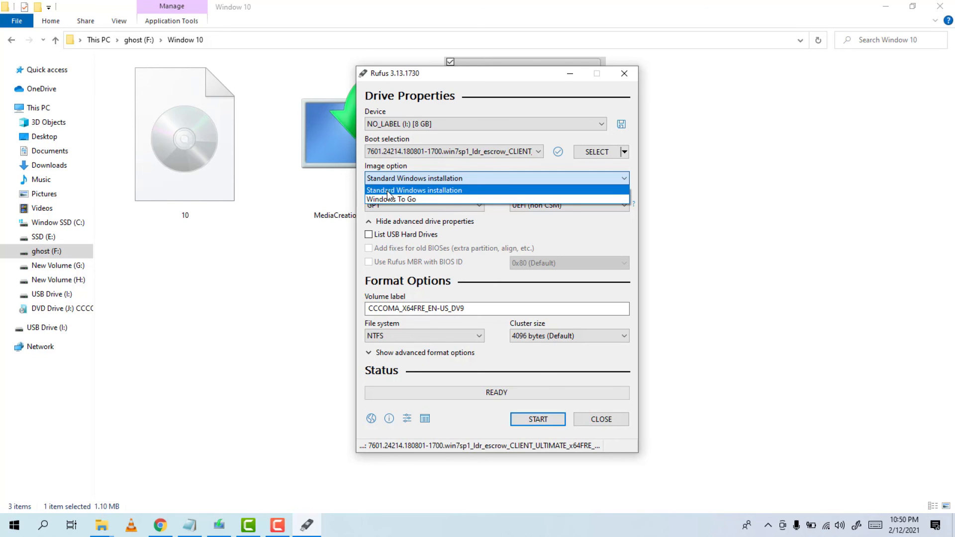
click(406, 192)
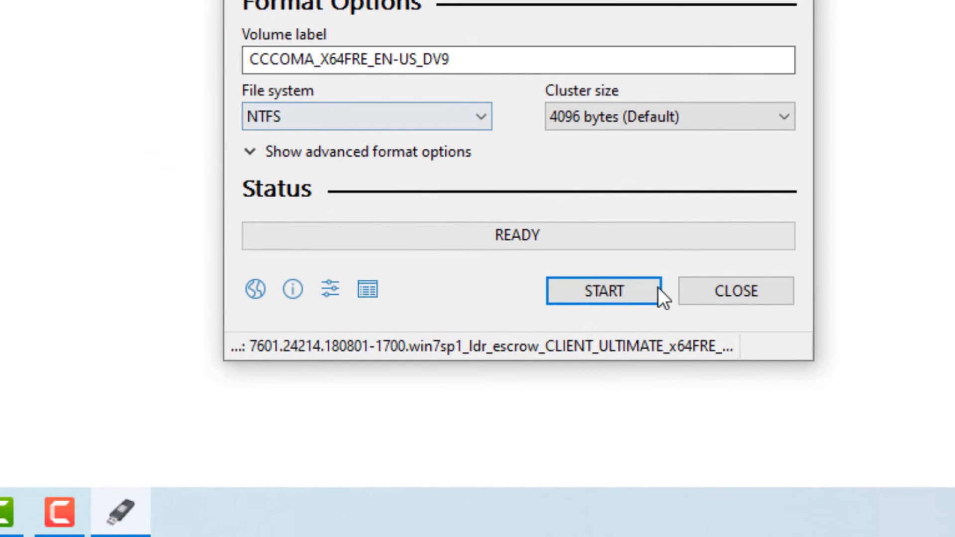
click(621, 301)
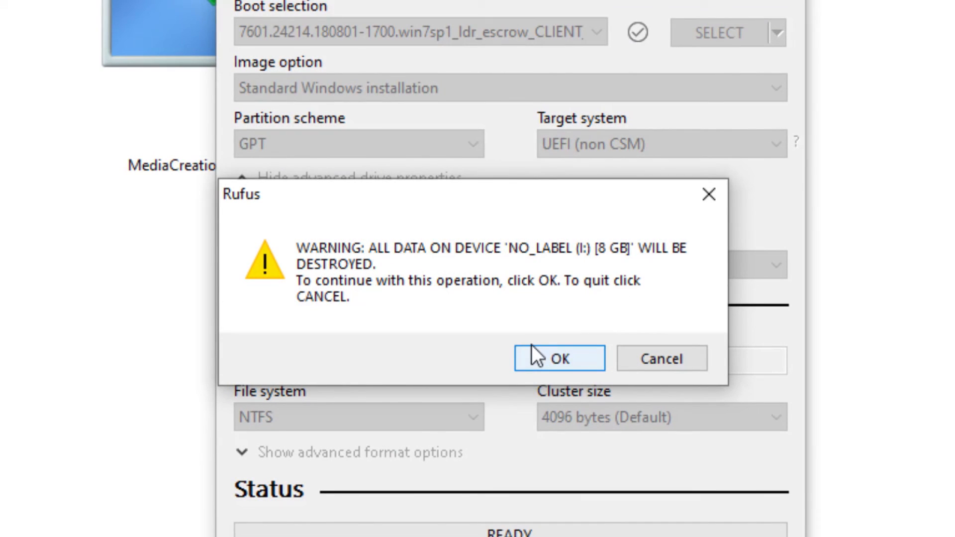
click(592, 353)
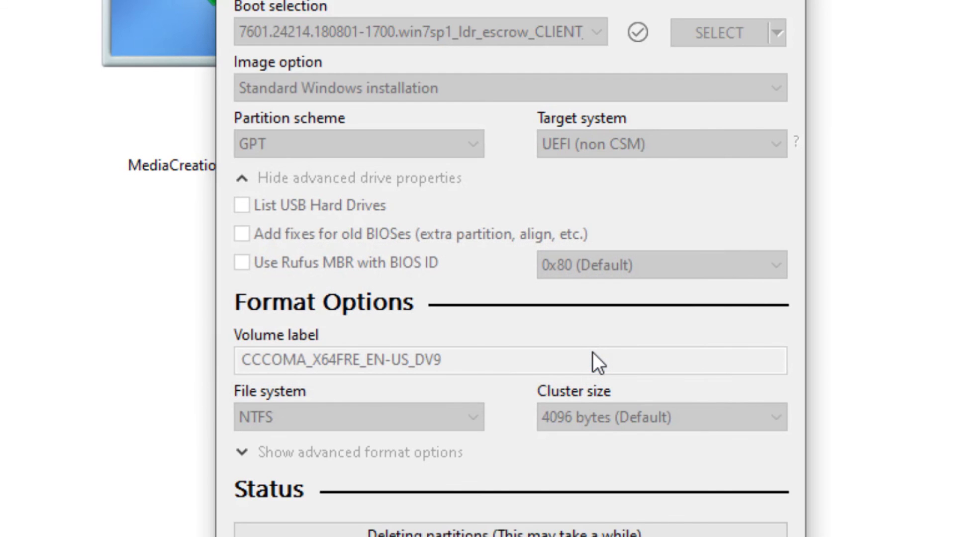